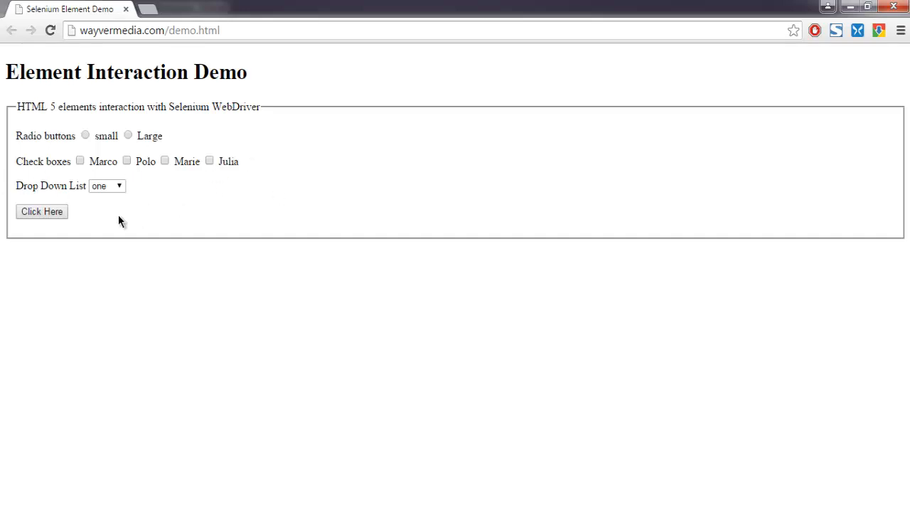
key("alt+Tab")
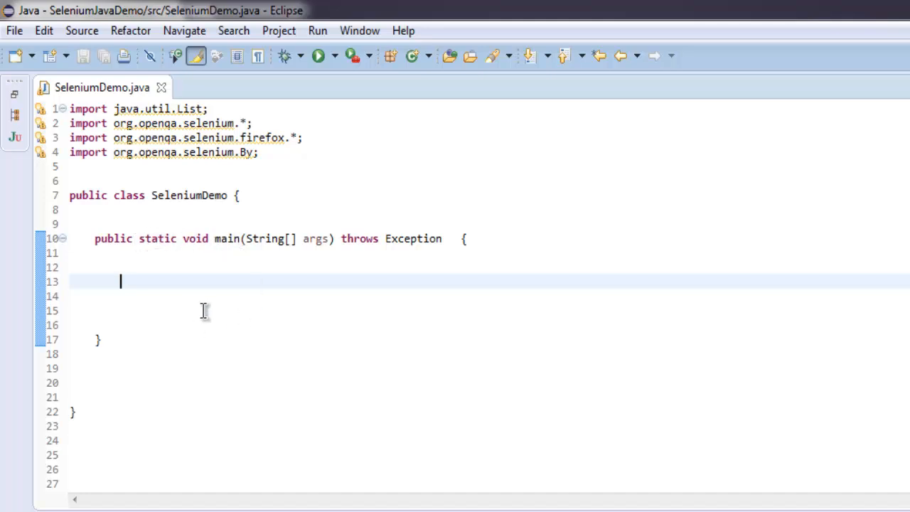
type("WebDriver dri")
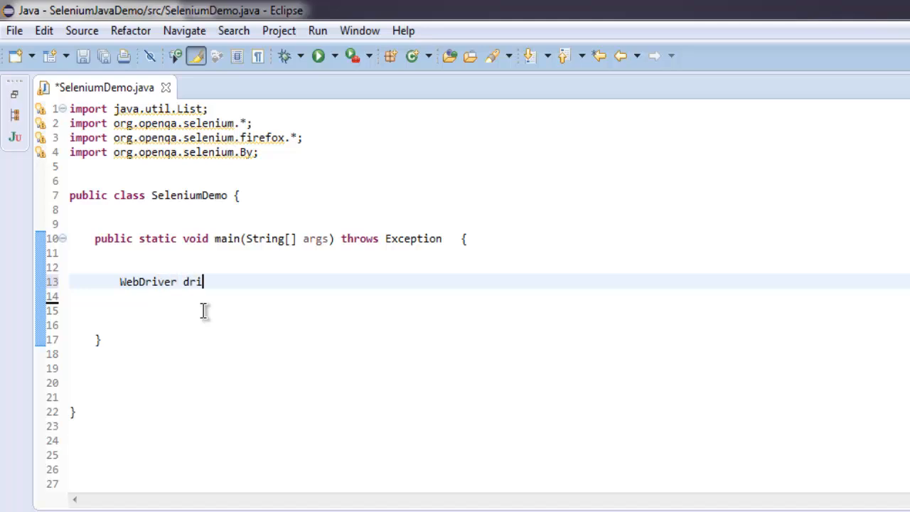
type("ver = ")
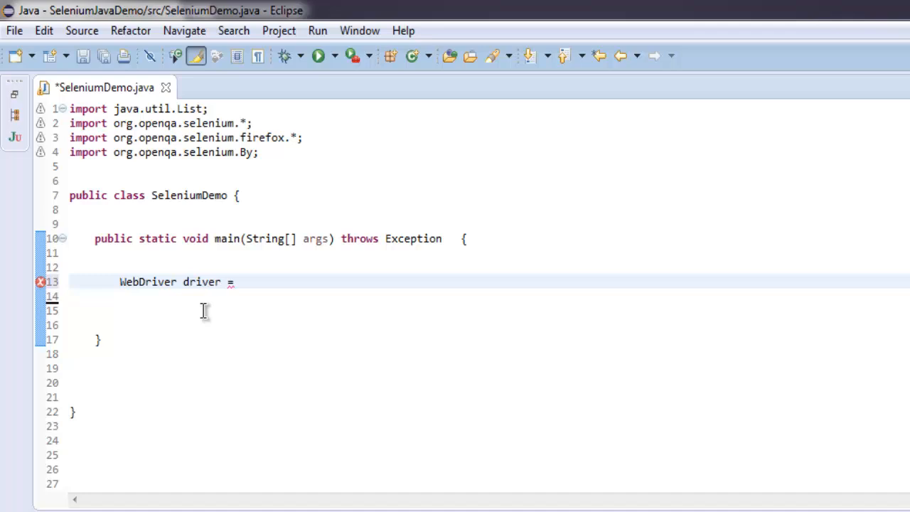
type("new Firefox")
type("Driver(")
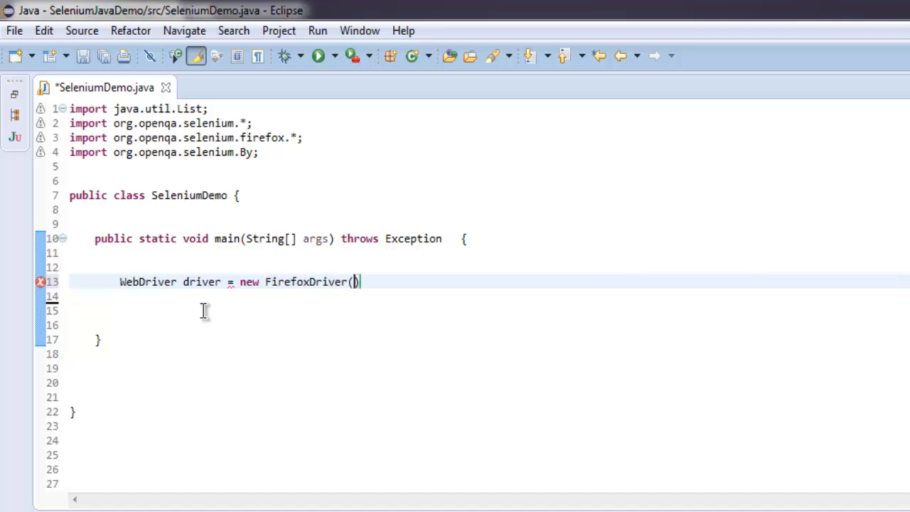
type(");")
- Add the FirefoxDriver line and a driver.get("") call in main, then save the file
key("Return")
type("d")
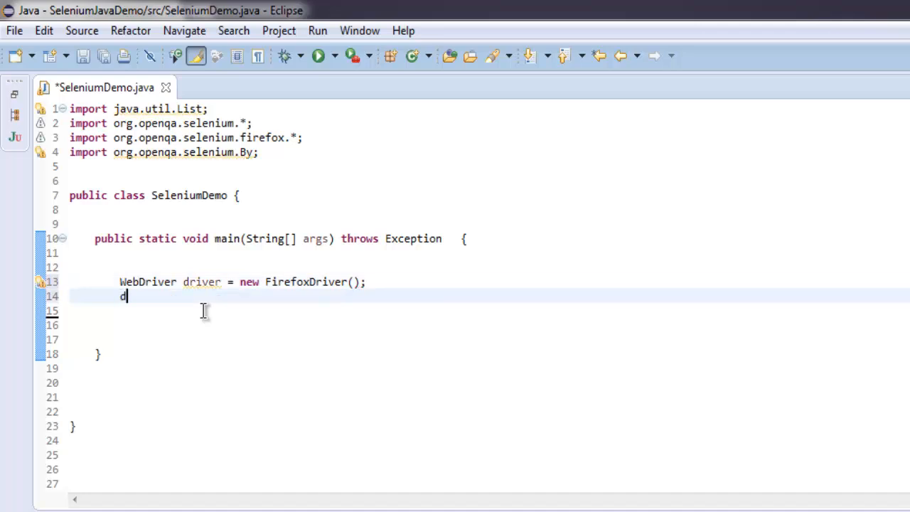
type("river.get()")
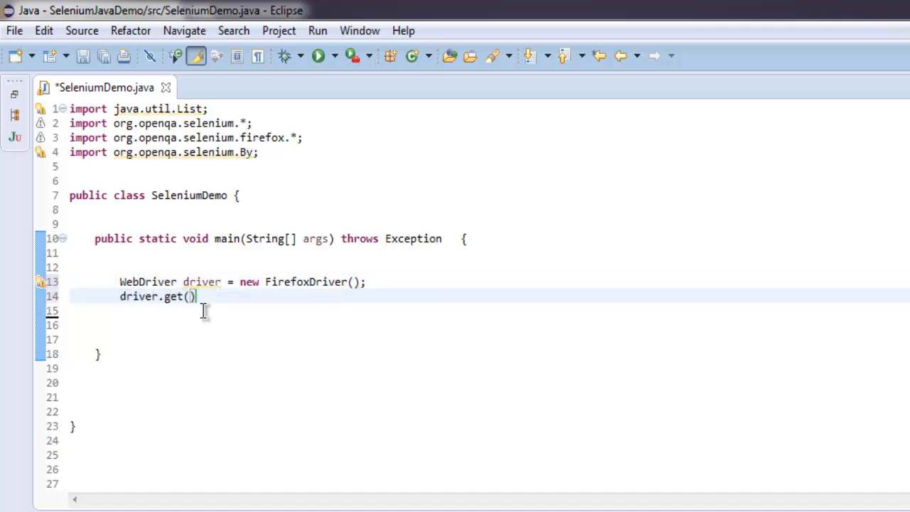
type("\"")
key("Right")
key("Right")
type(";")
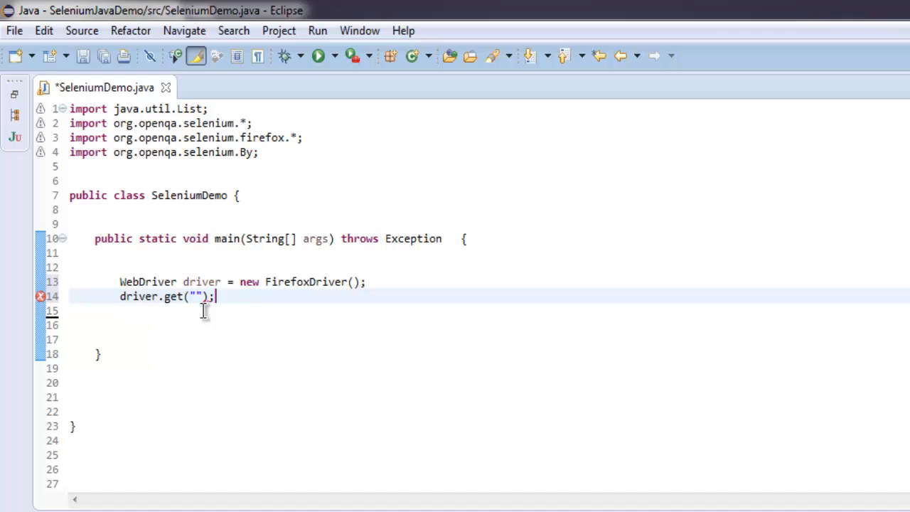
key("ctrl+s")
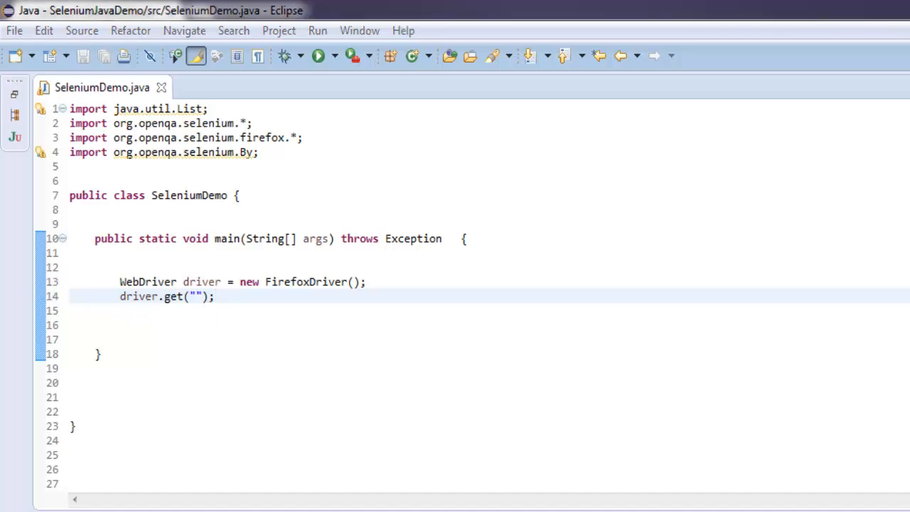
- Copy the demo page URL from the Chrome address bar and return to Eclipse
key("alt+Tab")
left_click(231, 41)
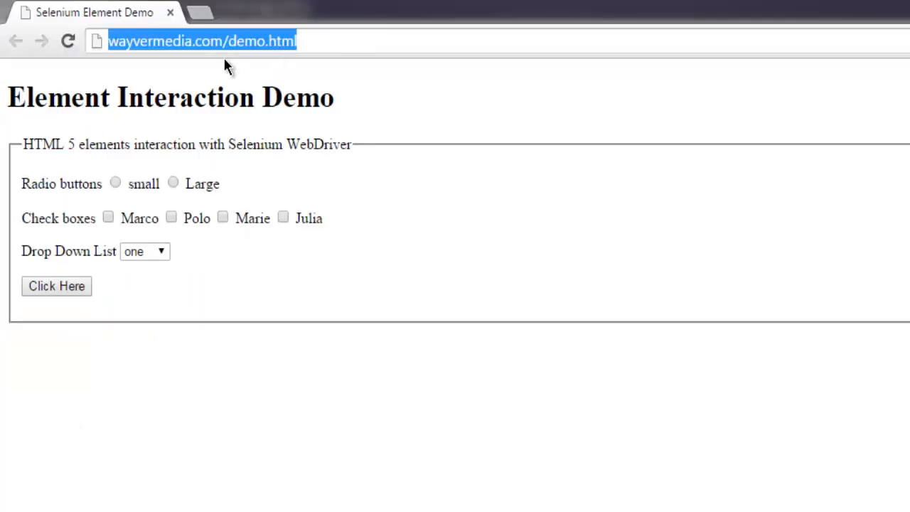
key("ctrl+c")
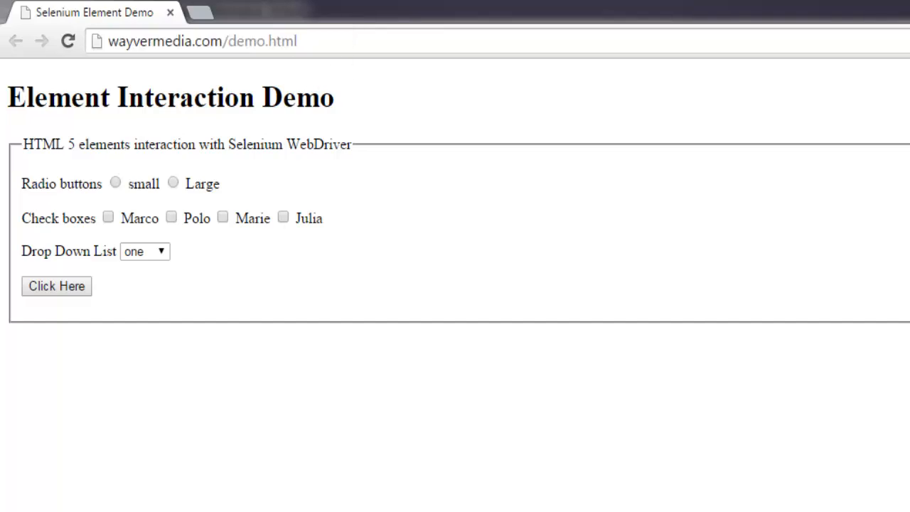
key("alt+Tab")
left_click(197, 297)
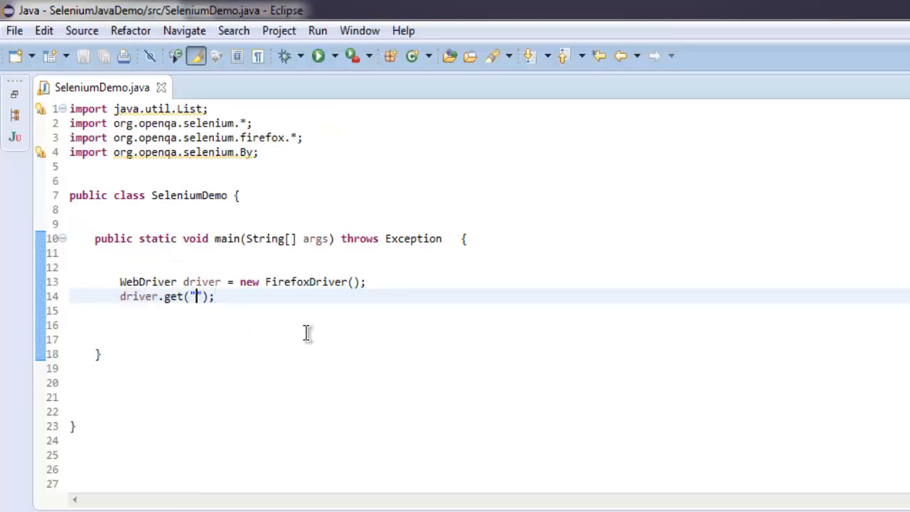
key("ctrl+v")
left_click(460, 296)
key("Return")
key("Return")
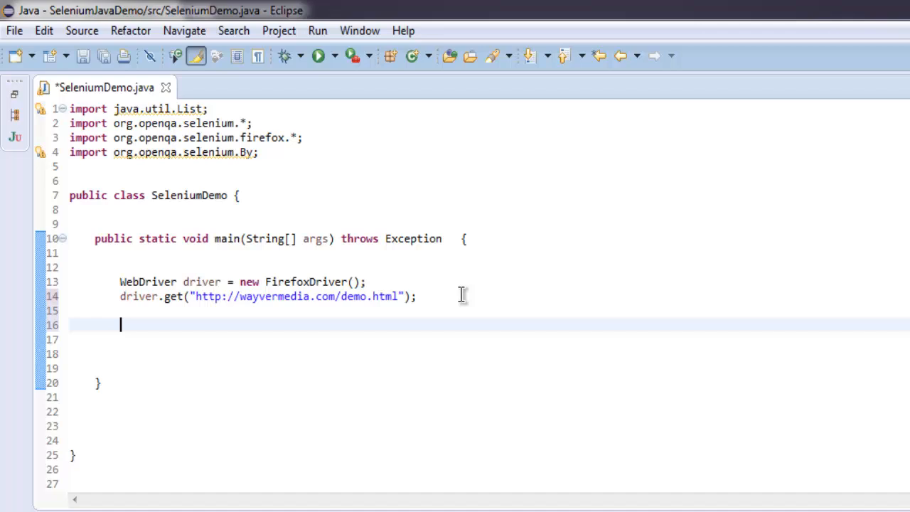
key("ctrl+s")
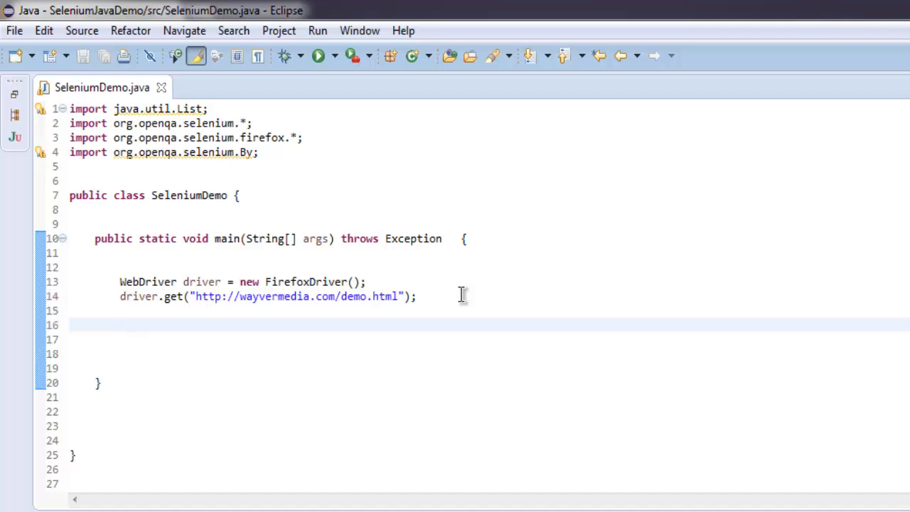
type("L")
- Begin a List<WebElement> elements = driver. declaration below the get call
key("BackSpace")
type("Li")
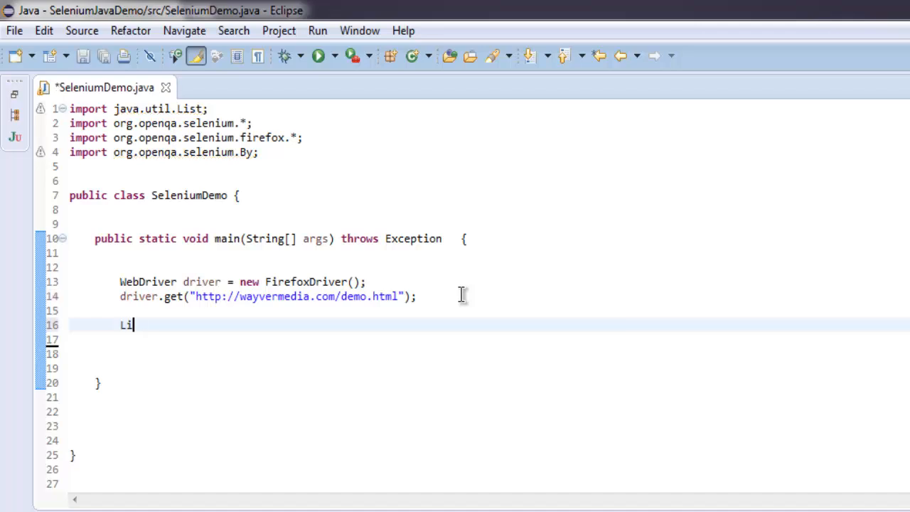
type("st")
key("BackSpace")
type("<")
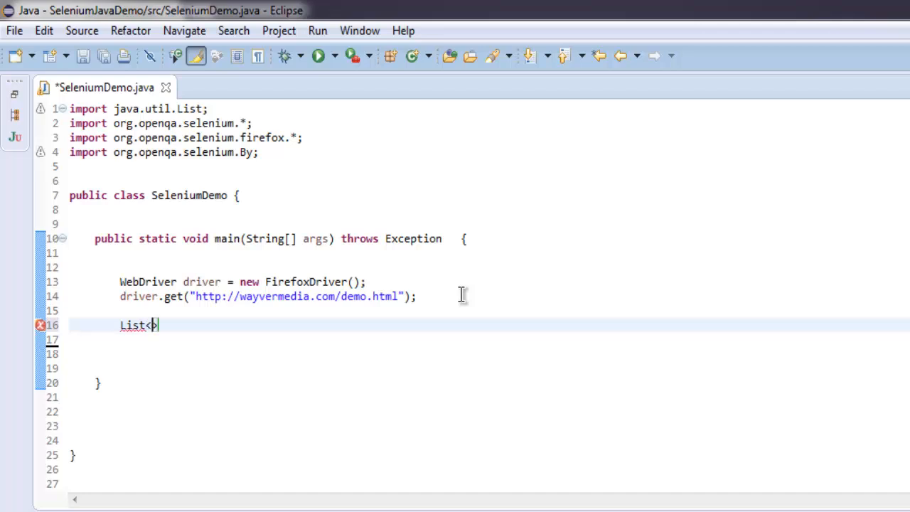
type("We")
type("bElement")
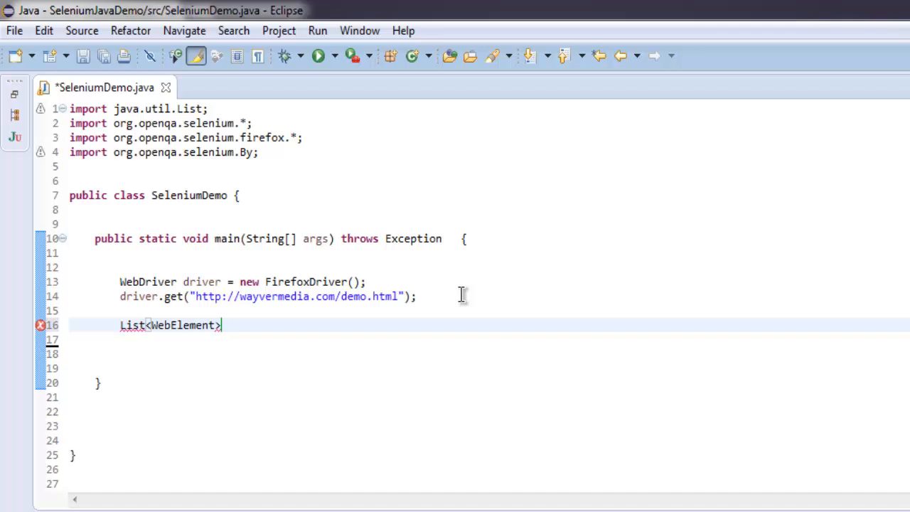
type("> ")
type(" elements = ")
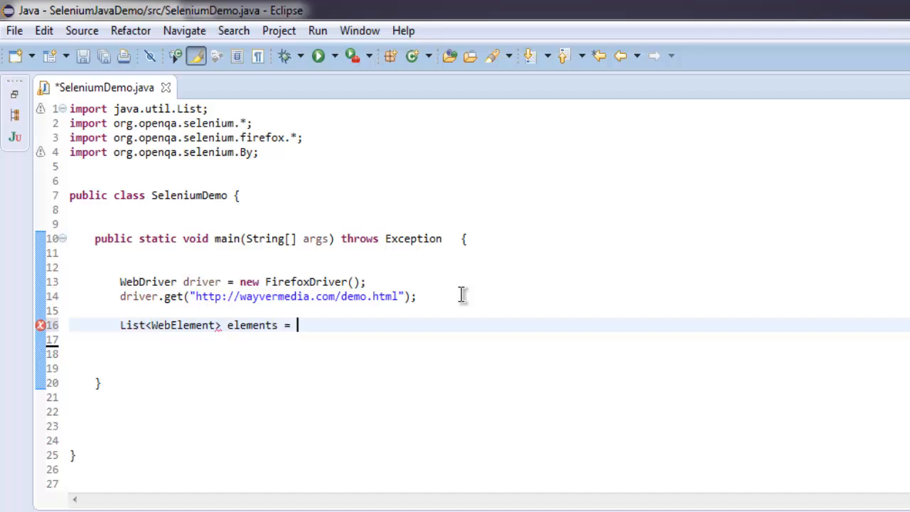
type("driver.")
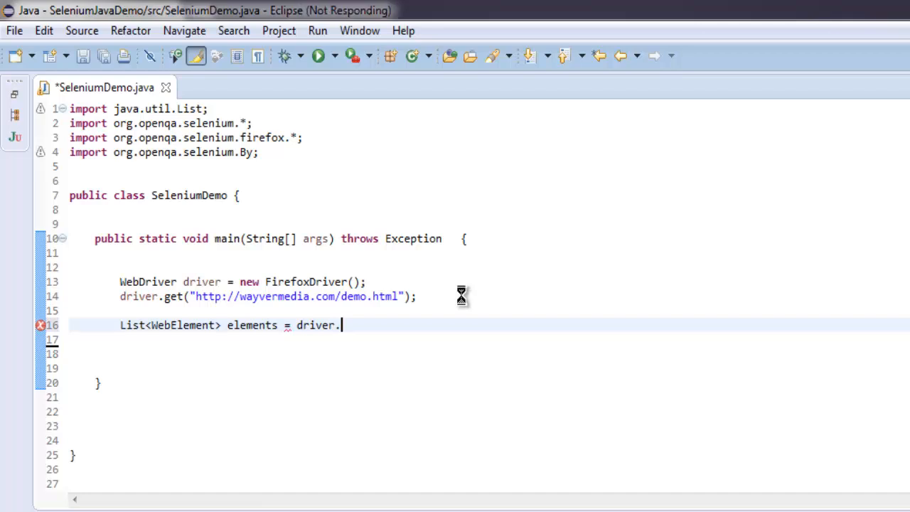
type("fin")
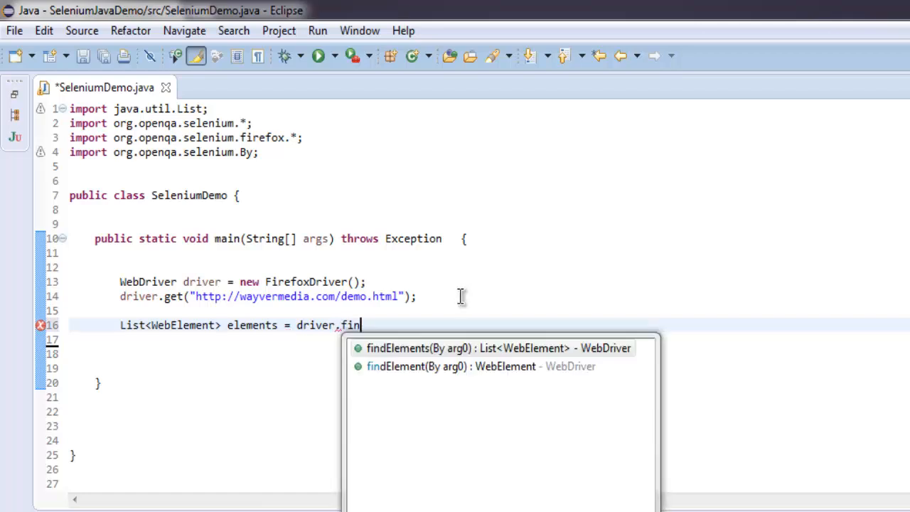
double_click(451, 347)
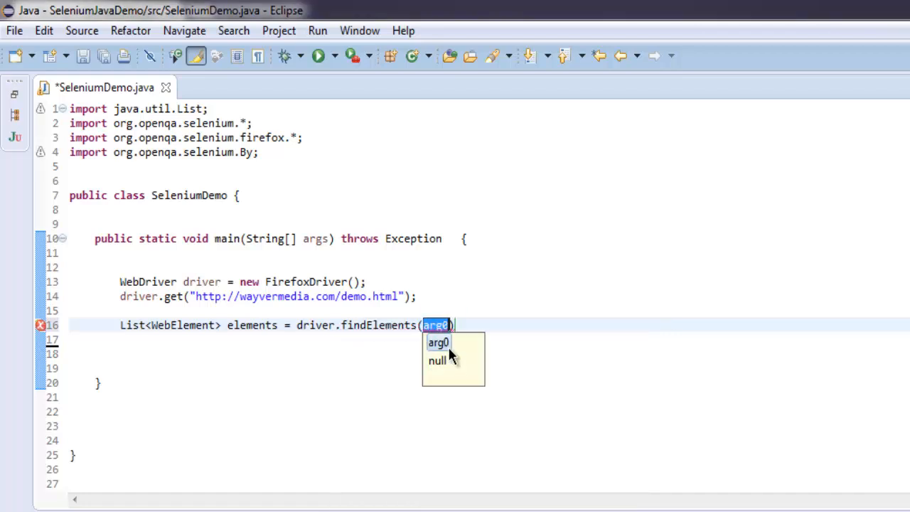
type("By.")
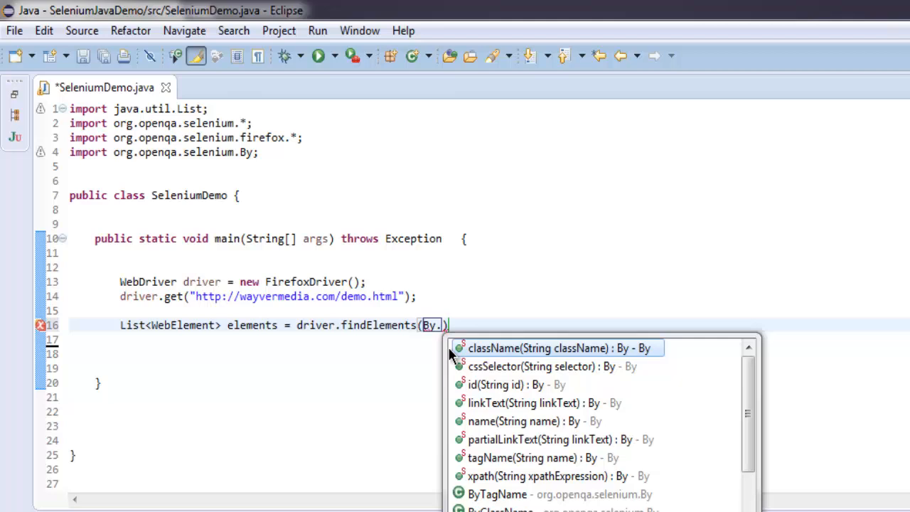
type("xpa")
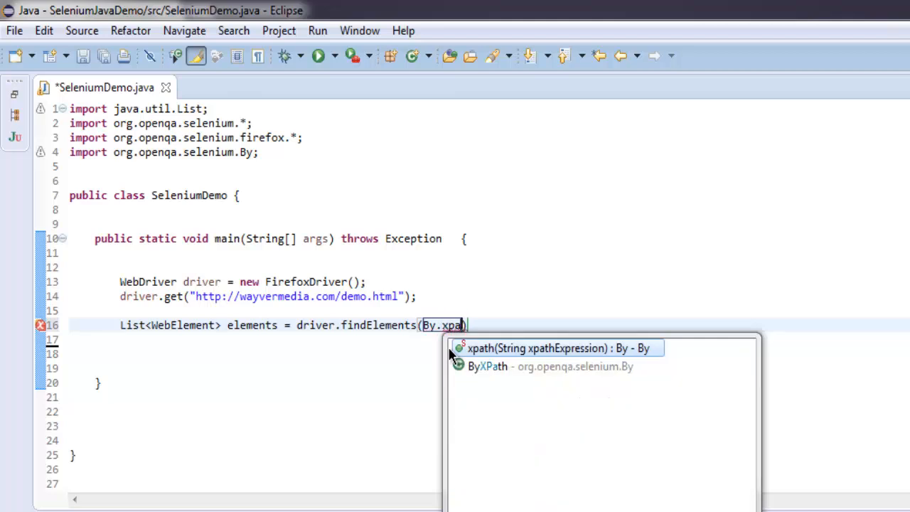
double_click(521, 348)
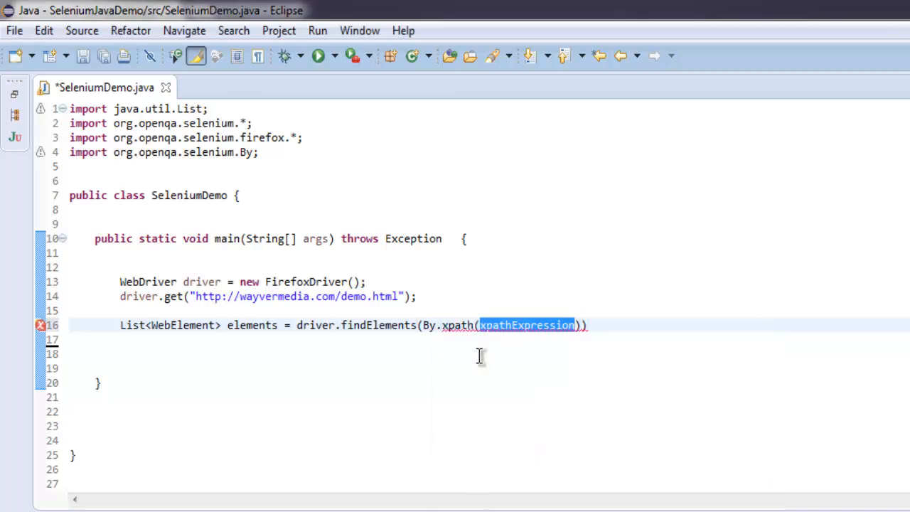
type("\"")
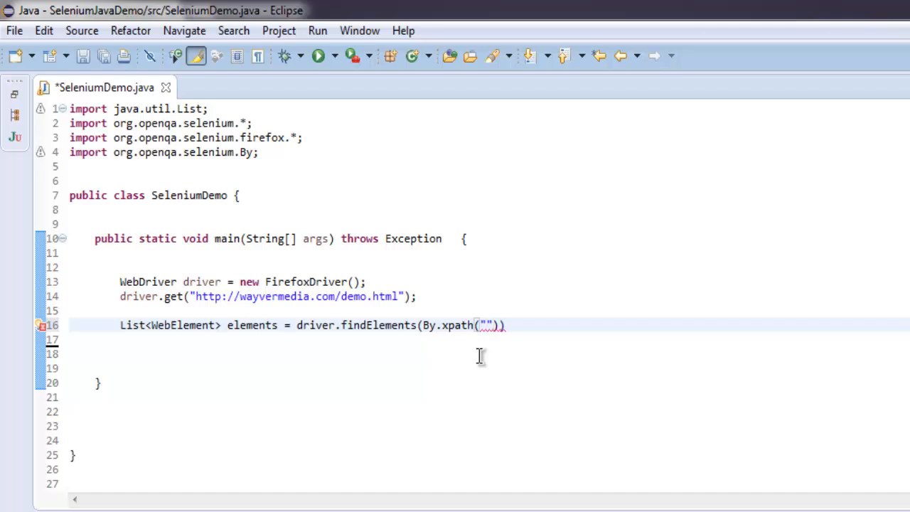
type("//")
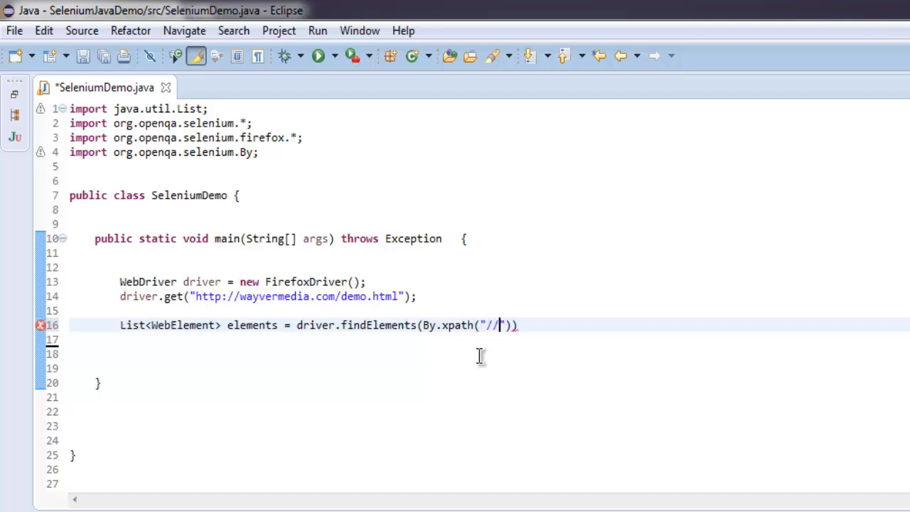
type("in")
type("put")
type("[]")
key("Left")
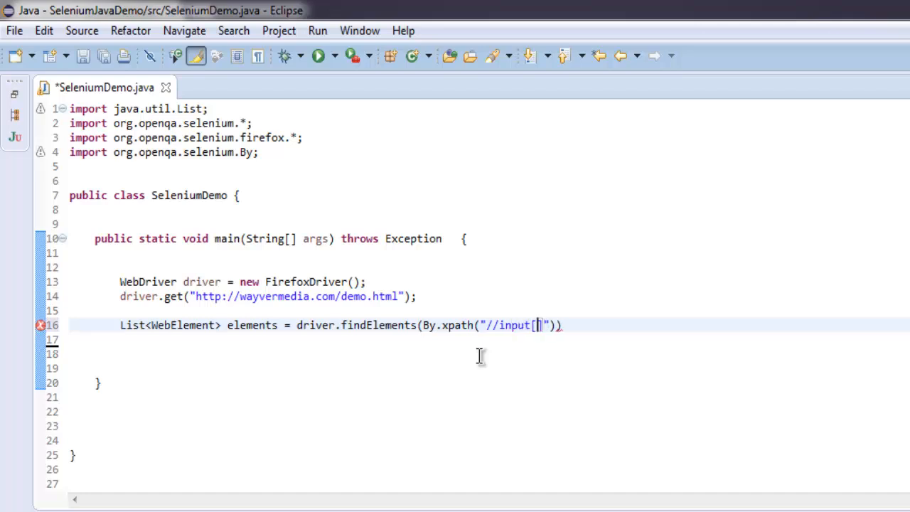
type("@")
type("type")
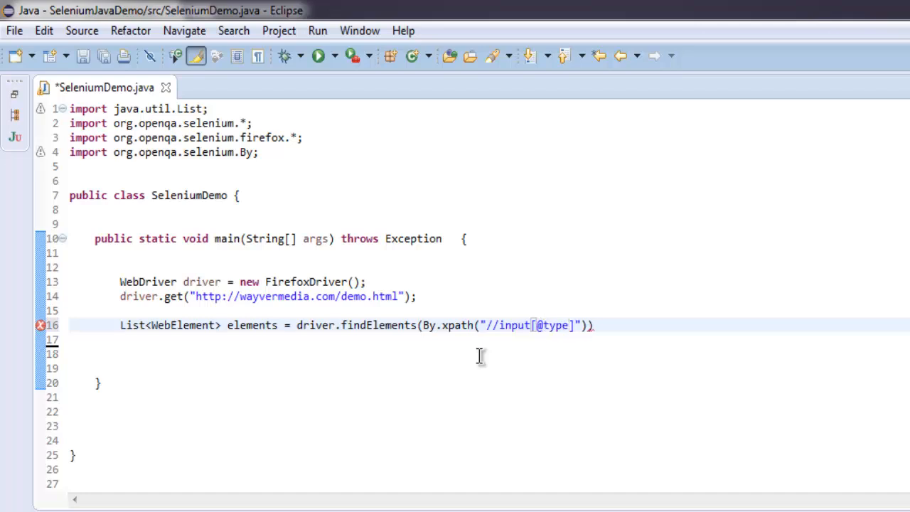
type("=''")
key("Left")
type("checkbo")
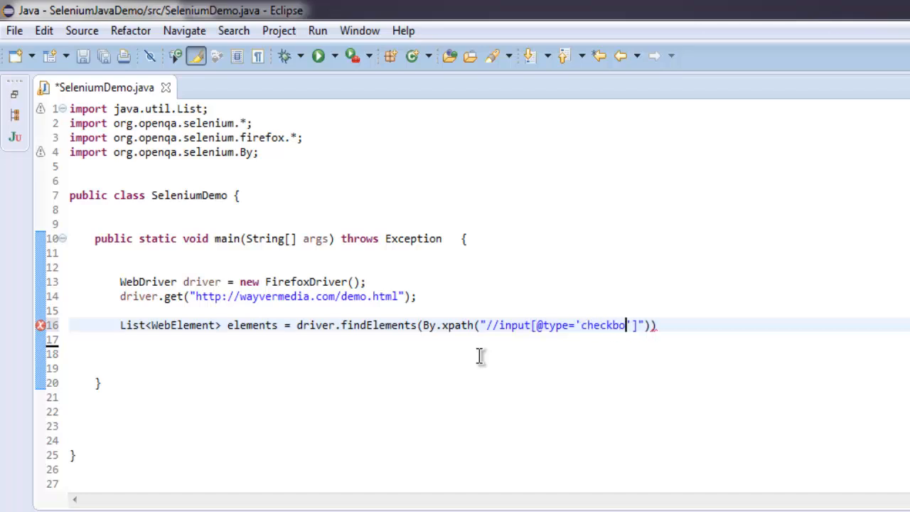
type("x")
- Terminate the findElements statement, save, and add blank lines below it
key("Right")
key("Right")
key("Right")
key("Right")
type(";")
key("ctrl+s")
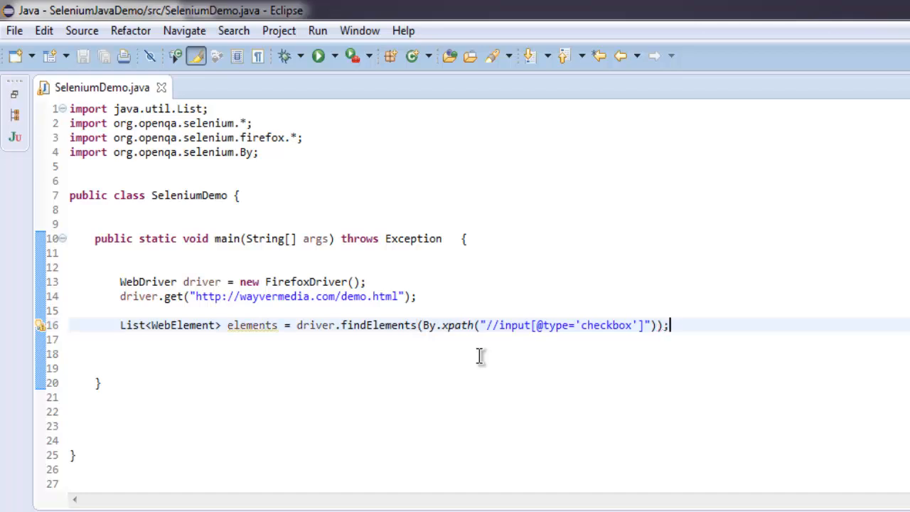
key("Return")
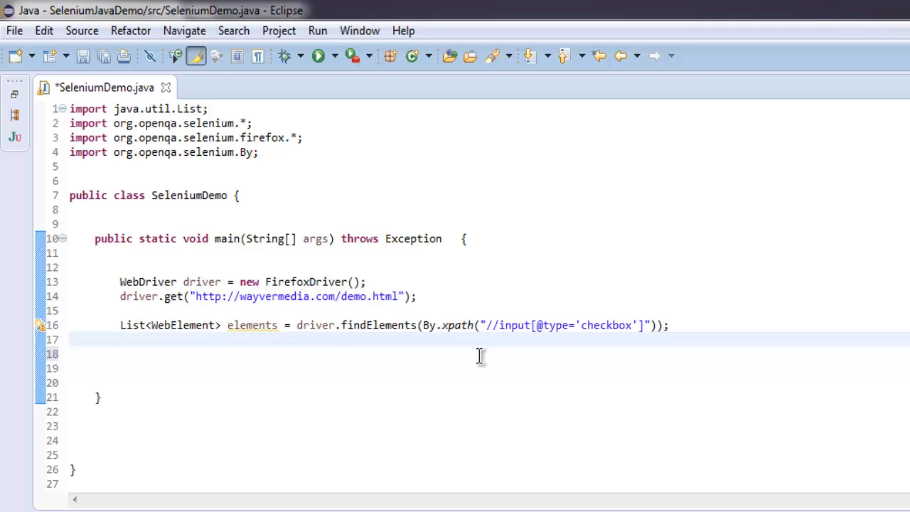
- Write a for-each loop over elements calling el.click() on each checkbox, and save
key("Return")
type("for(")
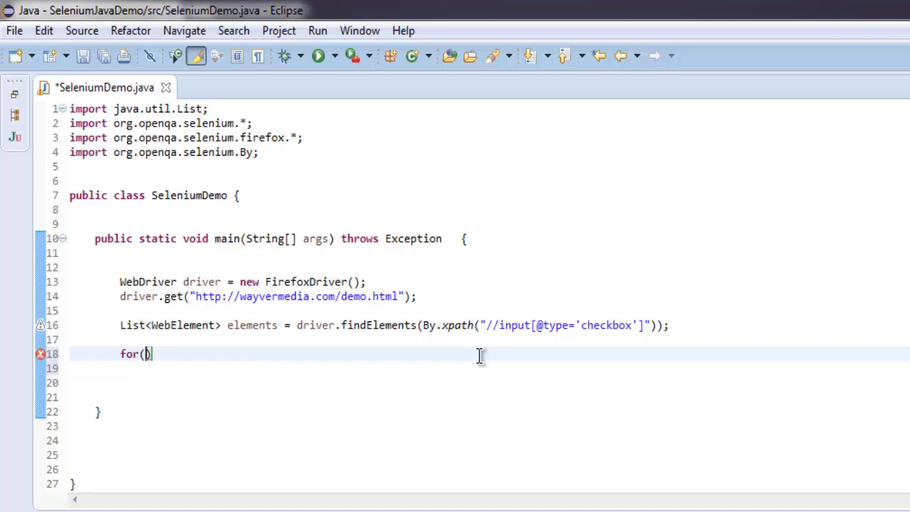
type("Web")
type("Element")
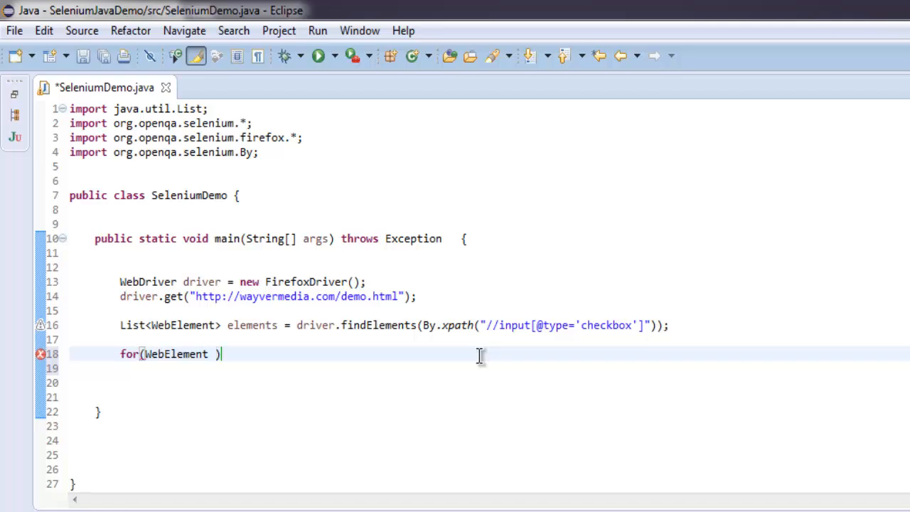
type(" el:ele")
type("ments")
key("End")
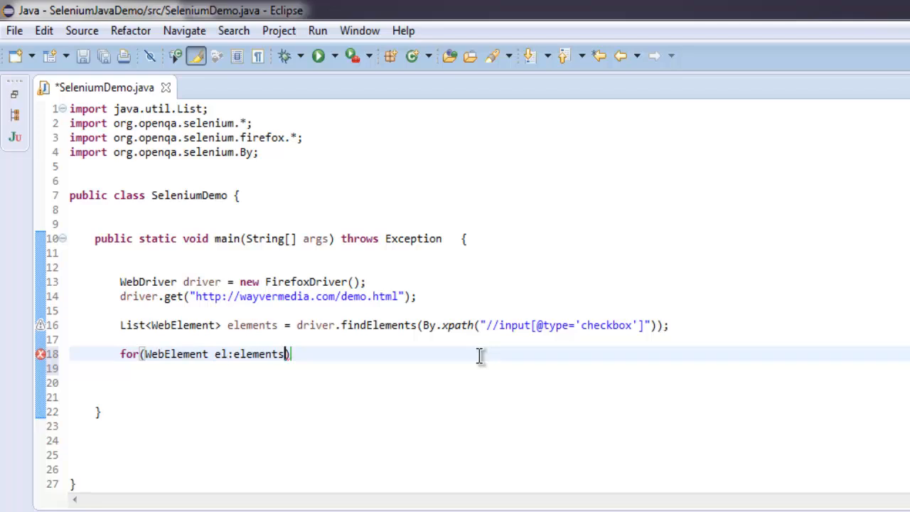
key("Return")
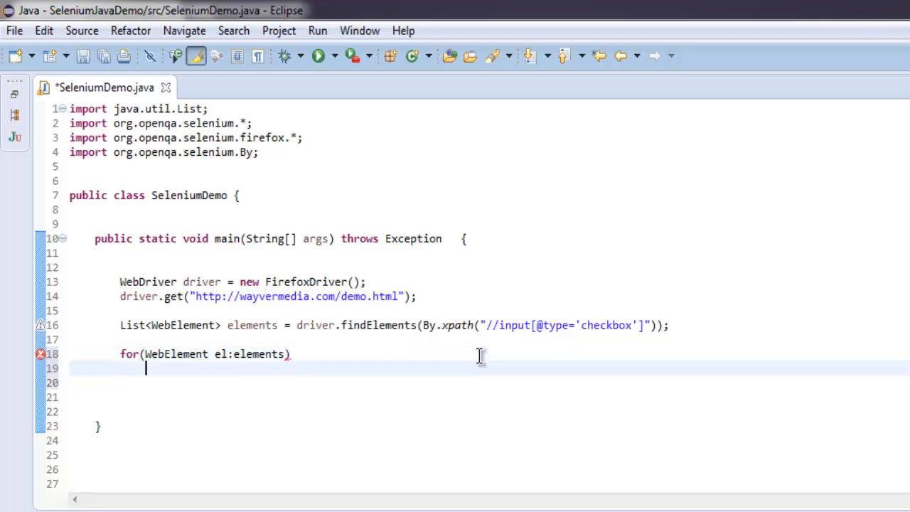
type("{")
key("Return")
type("e")
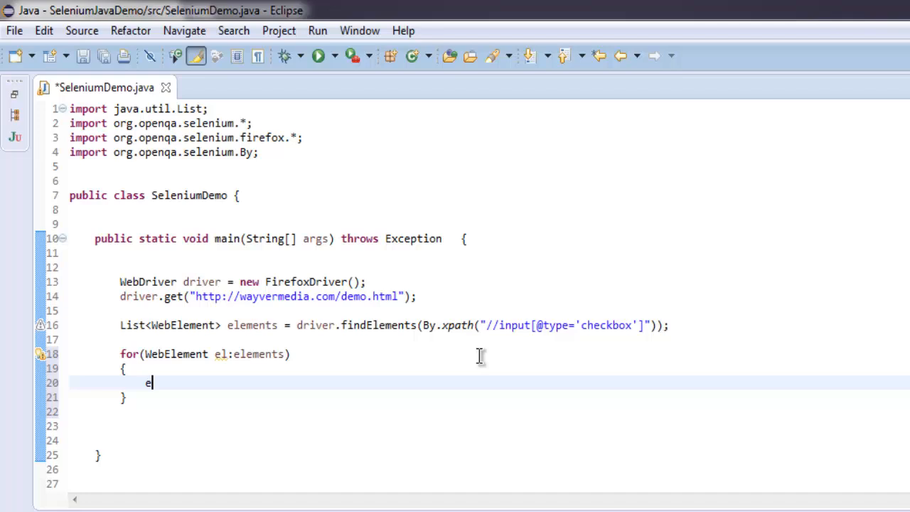
type("l.click(")
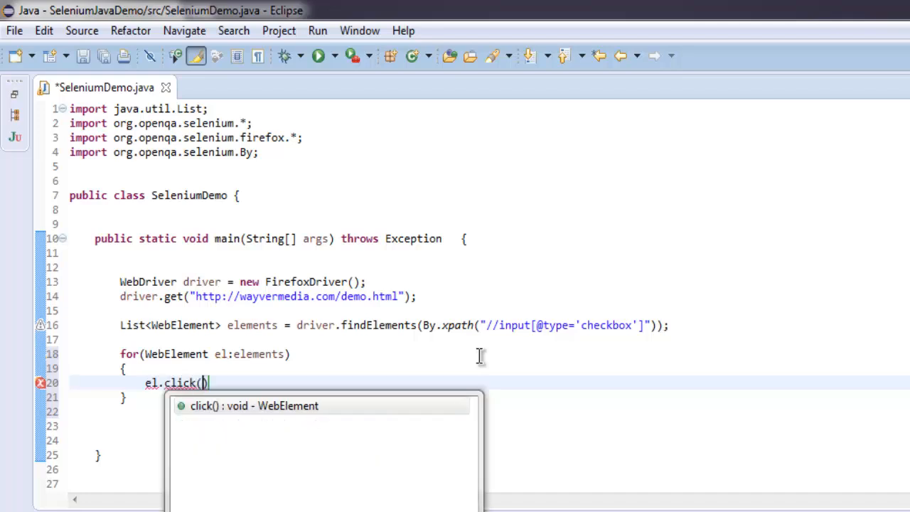
type(");")
key("ctrl+s")
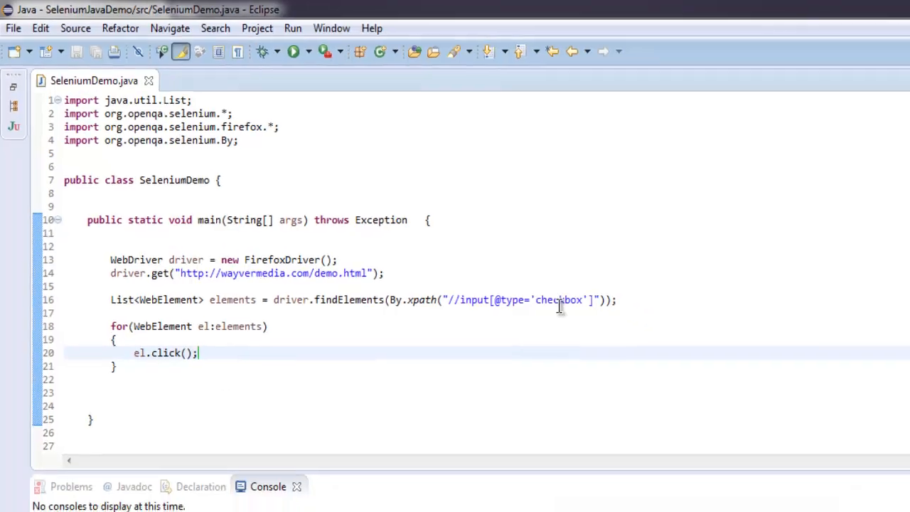
- Add System.out.println(Integer.toString(elements.size())) after findElements and save
left_click(726, 325)
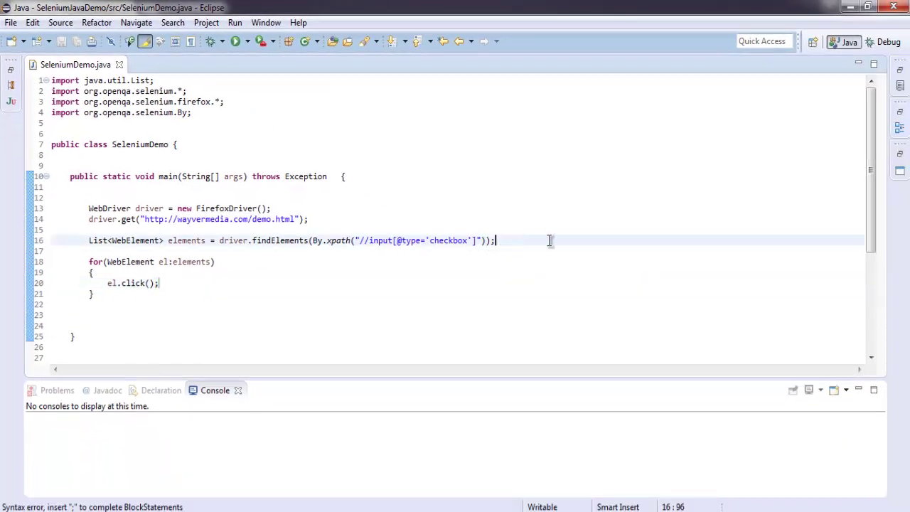
key("Return")
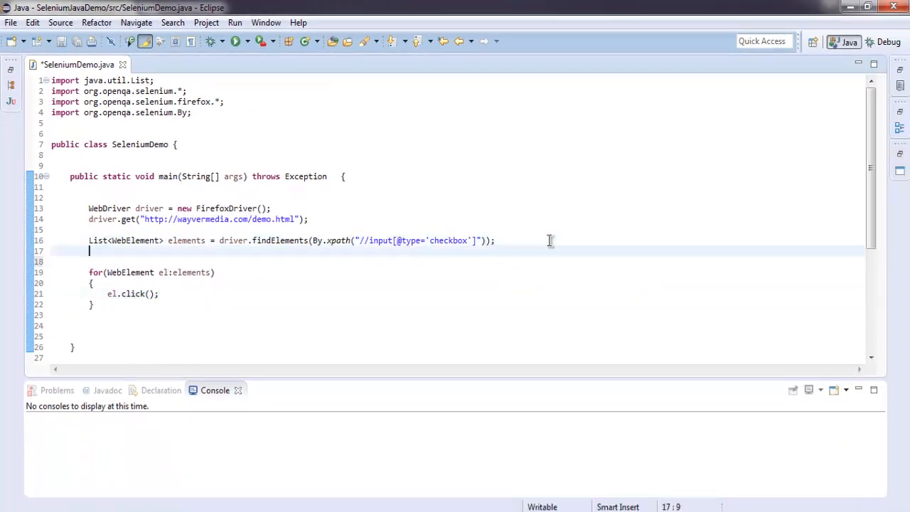
type("System.l")
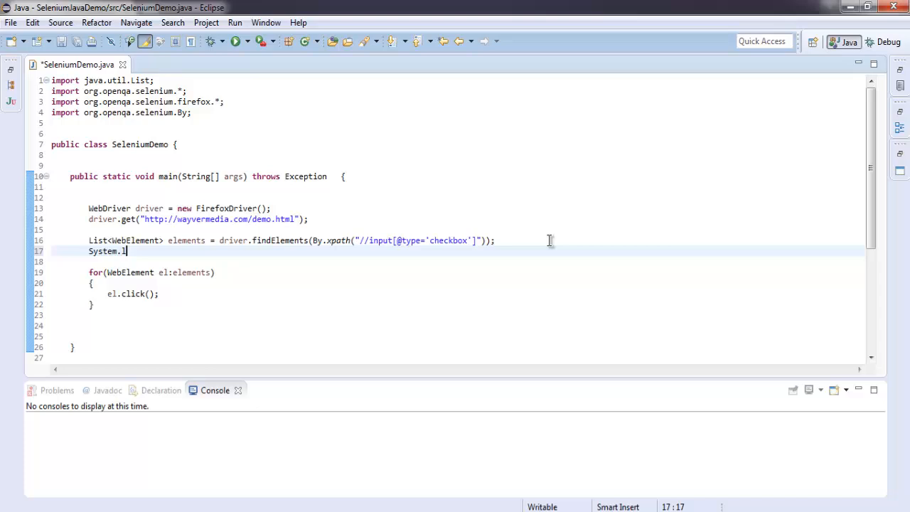
key("BackSpace")
type("out.pr")
type("intln(")
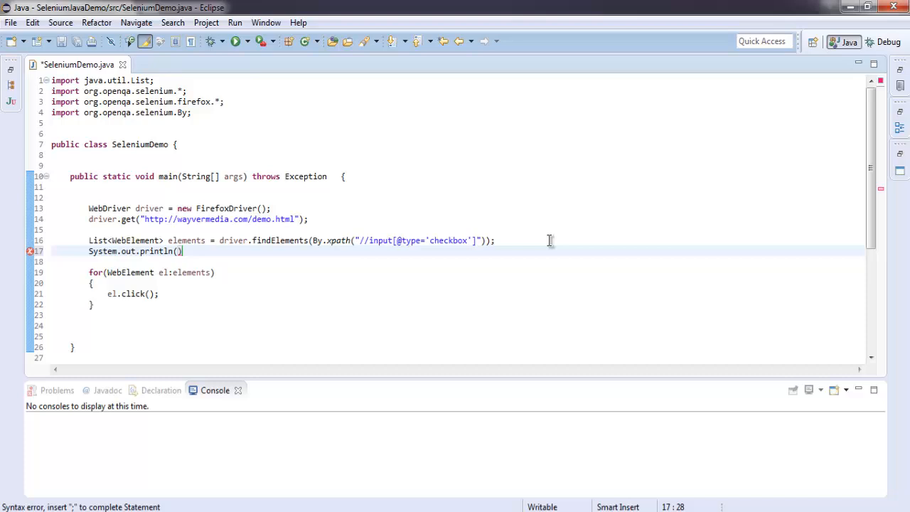
type("i")
key("BackSpace")
type("Integer")
type(".")
type("to")
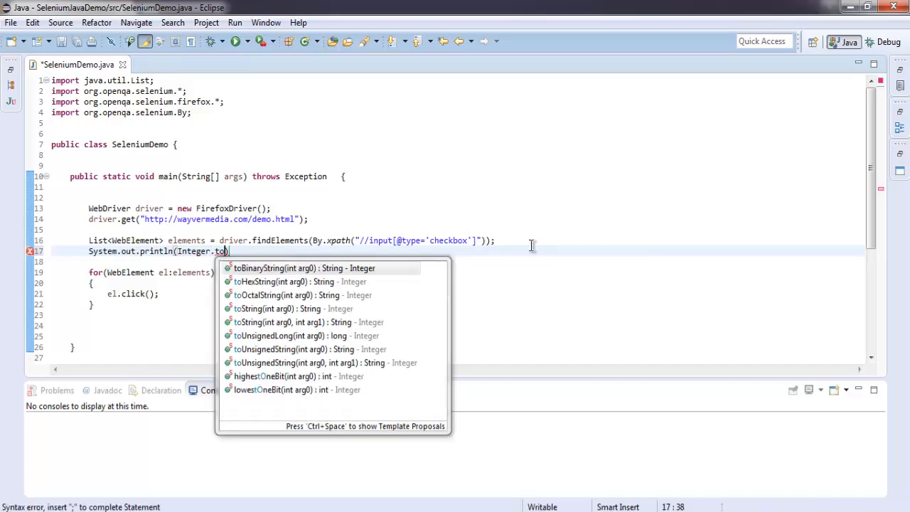
double_click(258, 309)
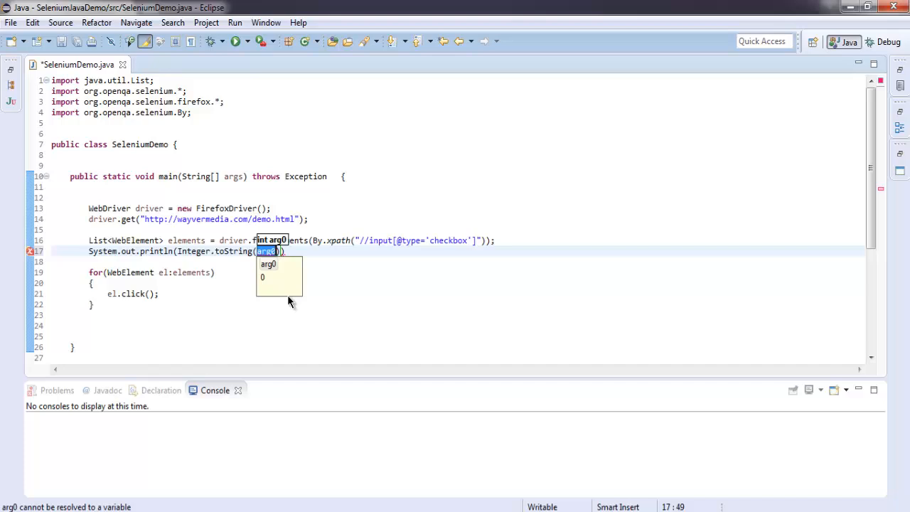
type("elements")
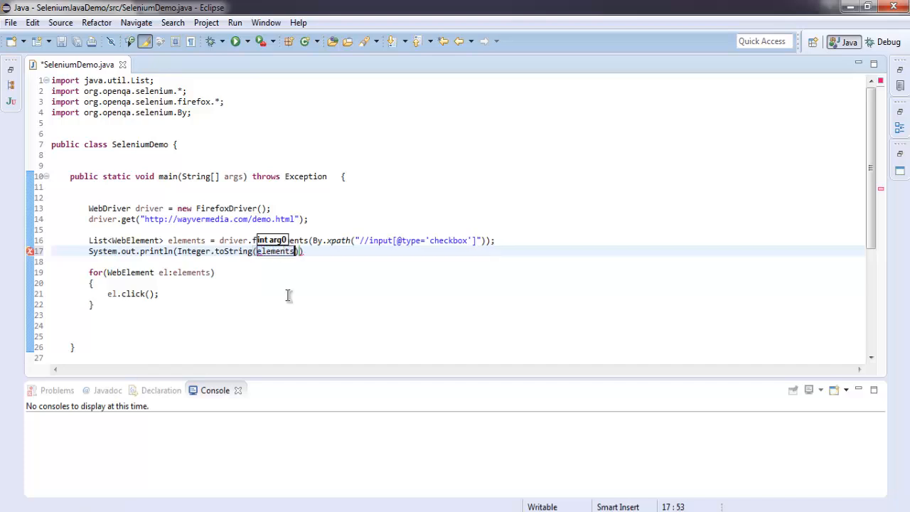
type(".size(")
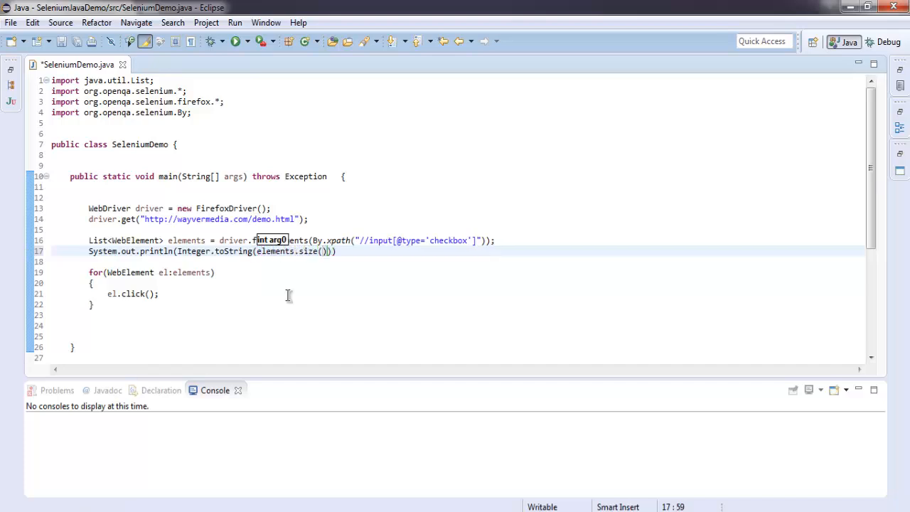
type(")));")
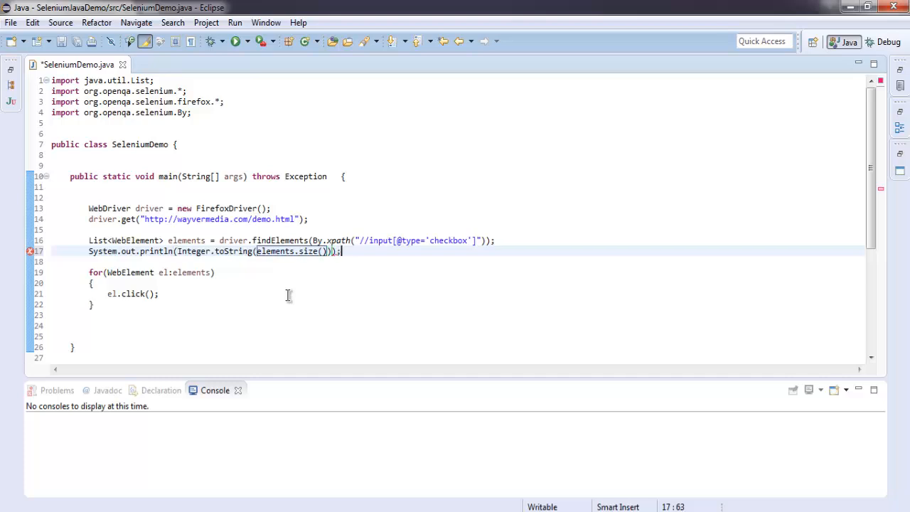
key("ctrl+s")
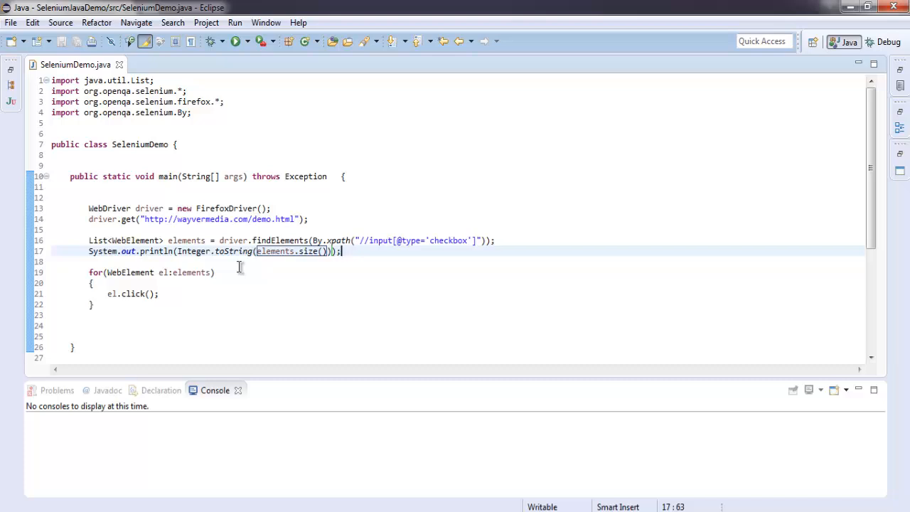
- Run SeleniumDemo from the Run menu so Firefox opens the demo page
left_click(235, 23)
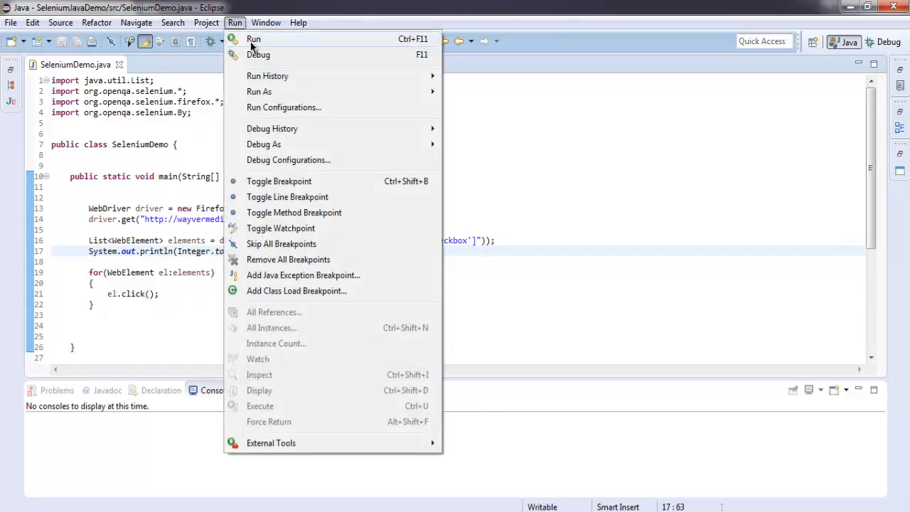
left_click(253, 39)
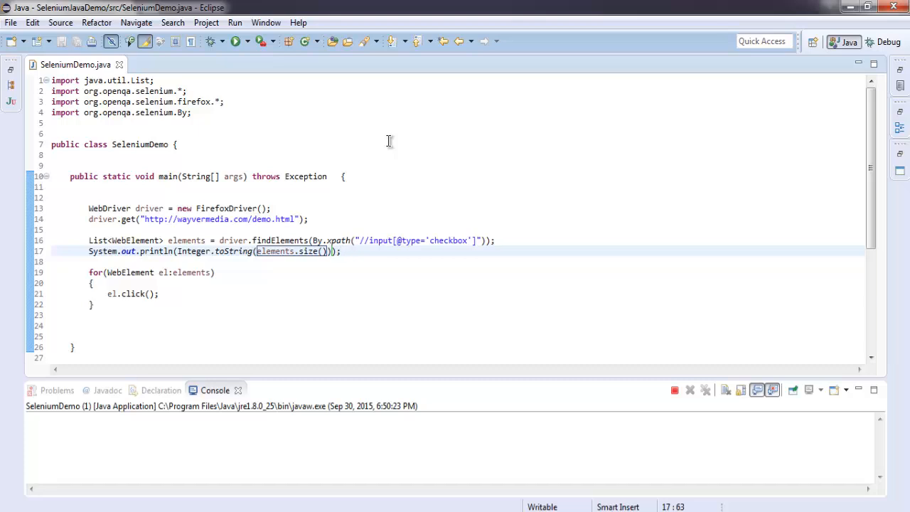
key("End")
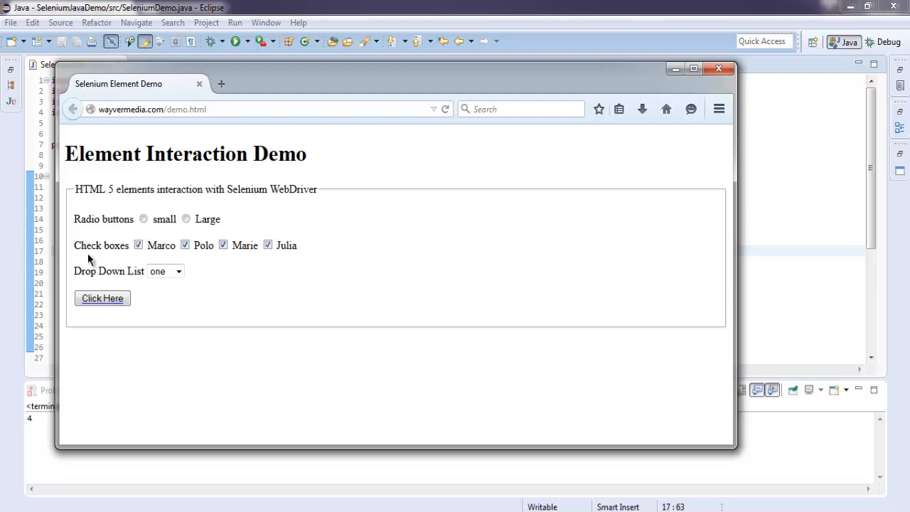
- Close the Firefox window after confirming all four checkboxes are ticked
left_click(718, 68)
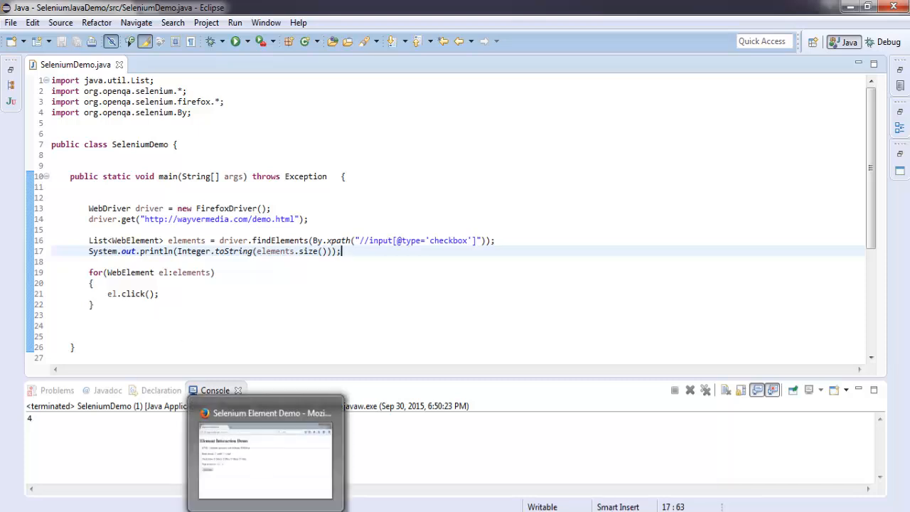
- Bring the leftover demo browser window forward and close it, returning to Eclipse
left_click(265, 455)
left_click(712, 67)
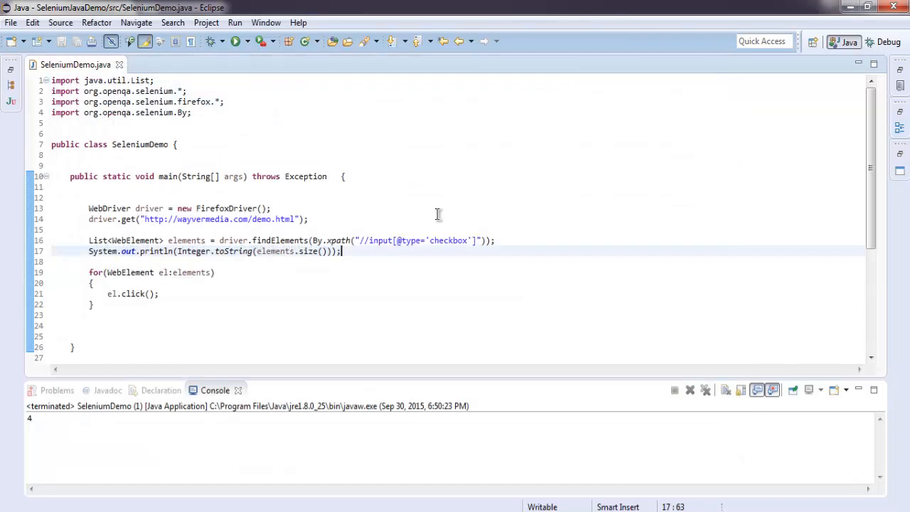